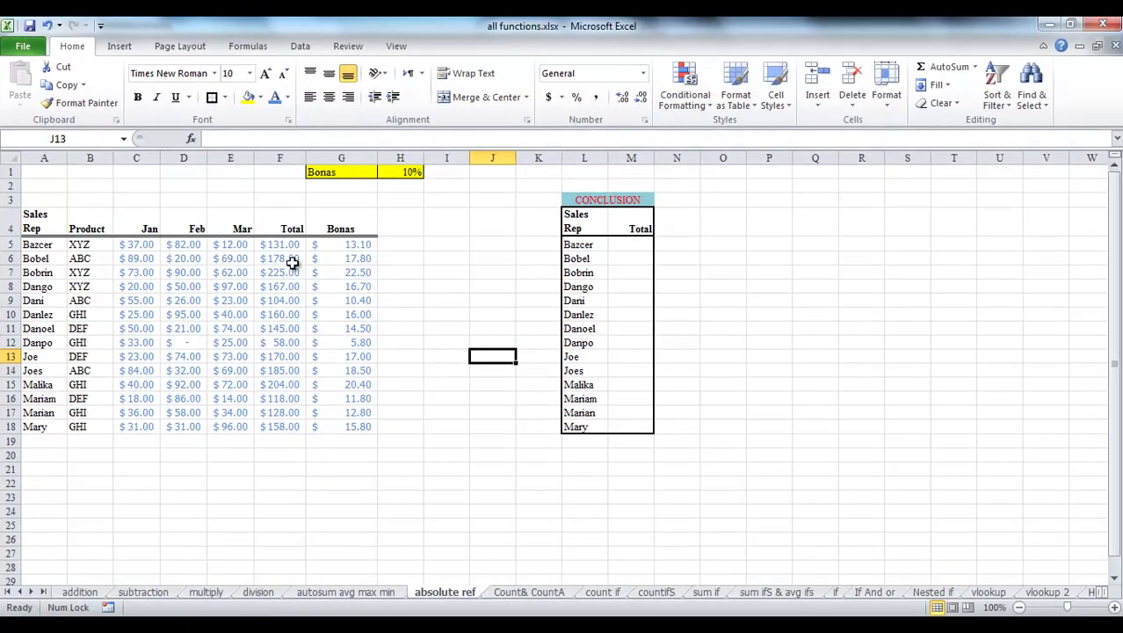
Copy the Total formula from F5 and paste it into M5, giving =SUM(J5:L5)
left_click(291, 244)
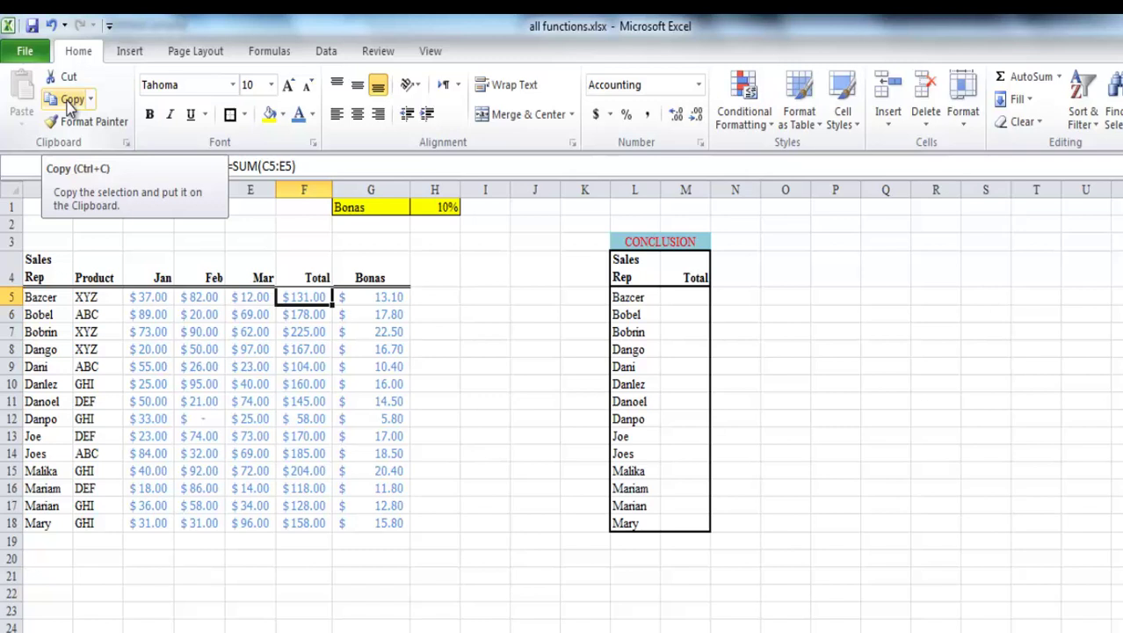
left_click(69, 101)
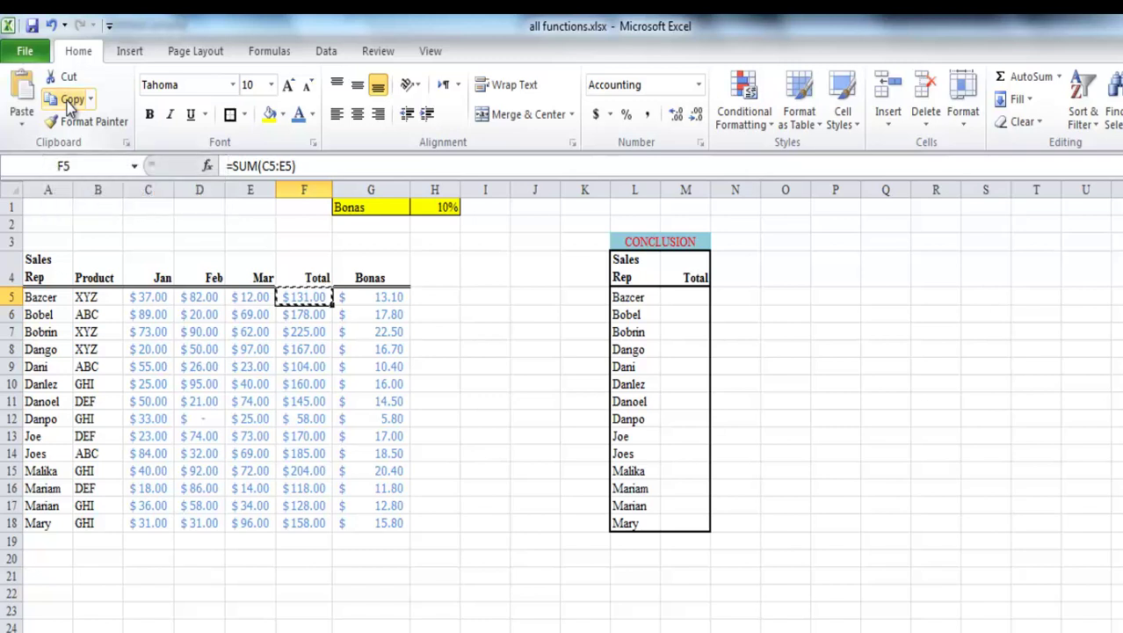
left_click(688, 297)
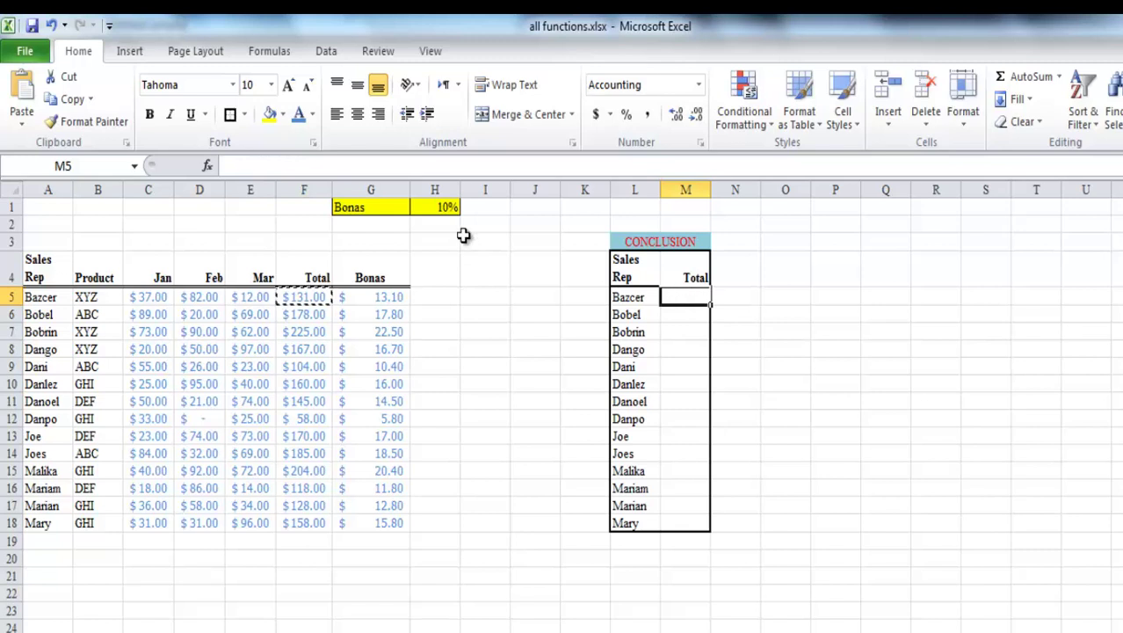
left_click(23, 88)
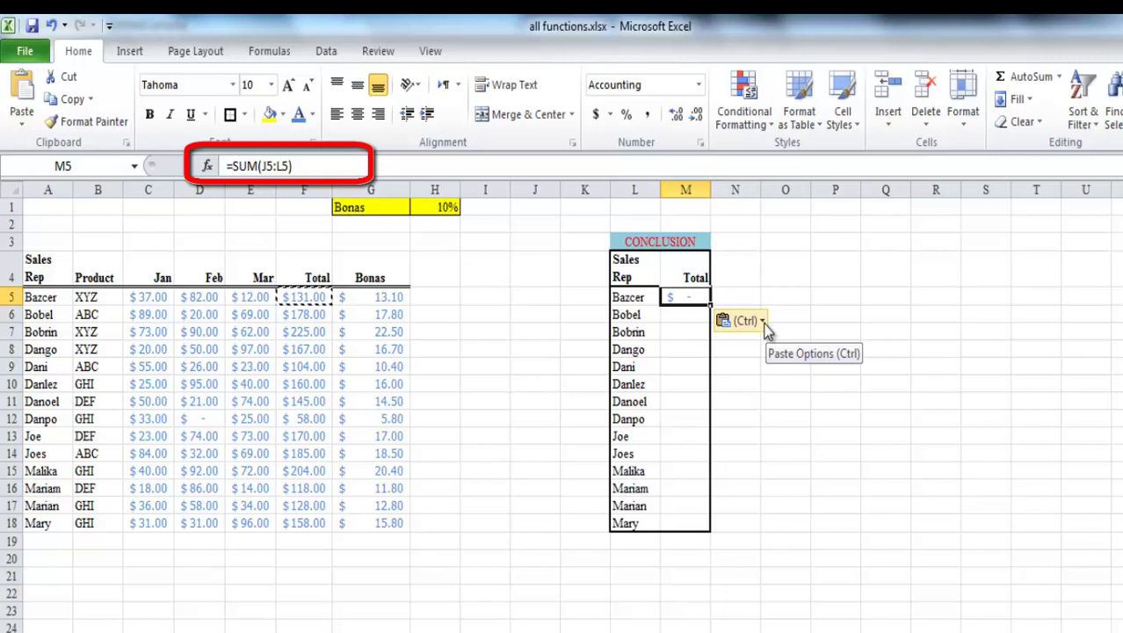
Re-paste M5 as the plain value 131 and widen column M so it shows $131.00
left_click(762, 322)
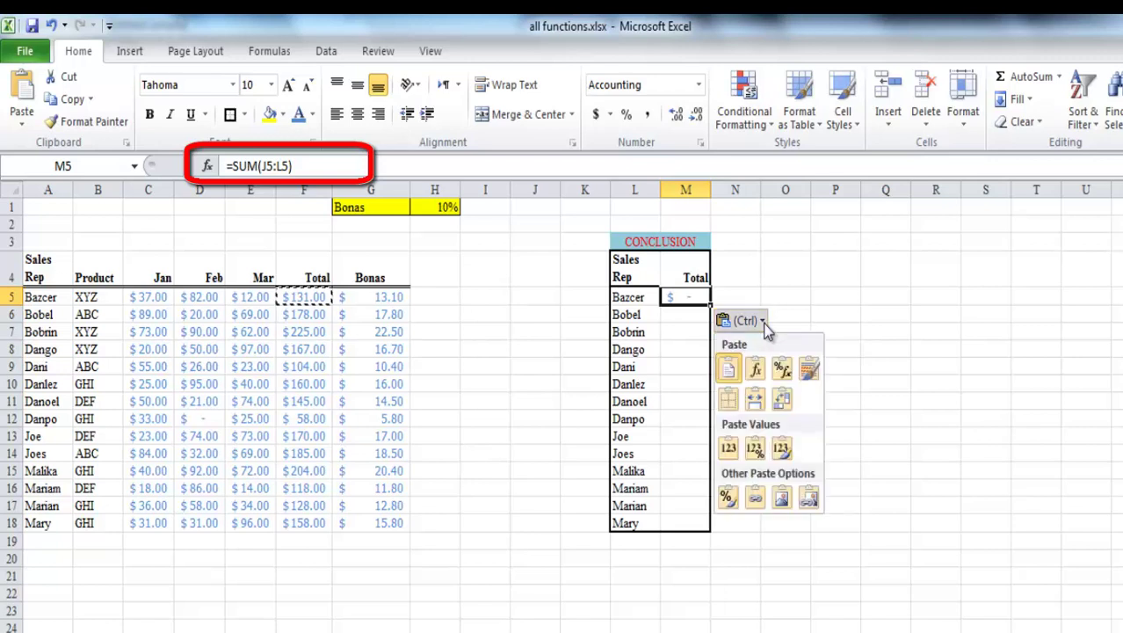
left_click(730, 450)
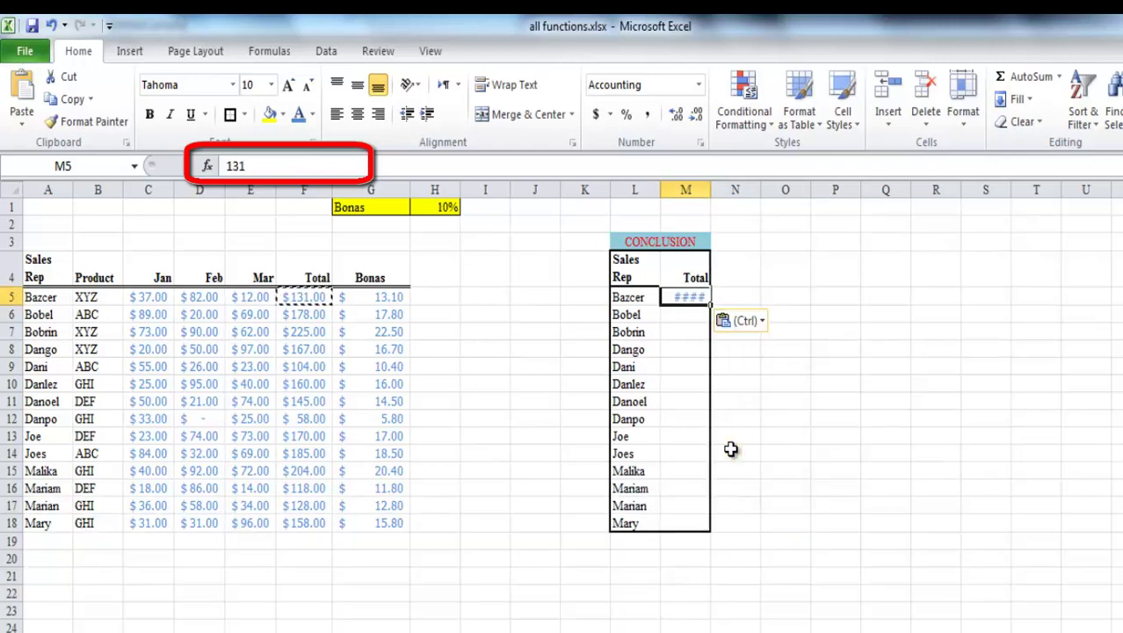
left_click_drag(710, 193, 716, 193)
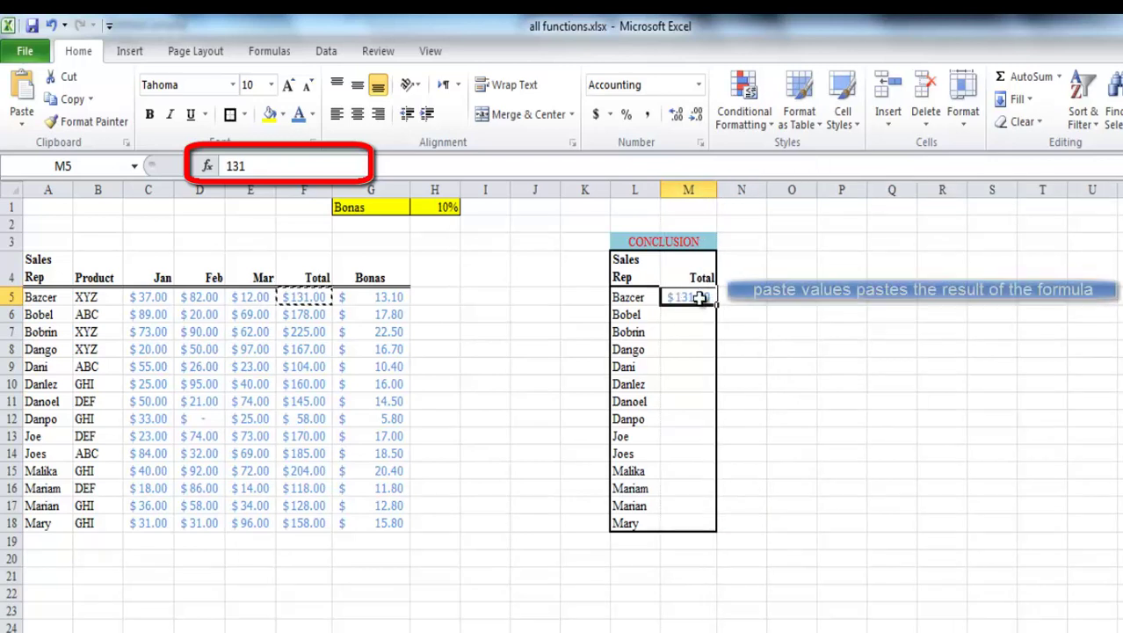
double_click(256, 161)
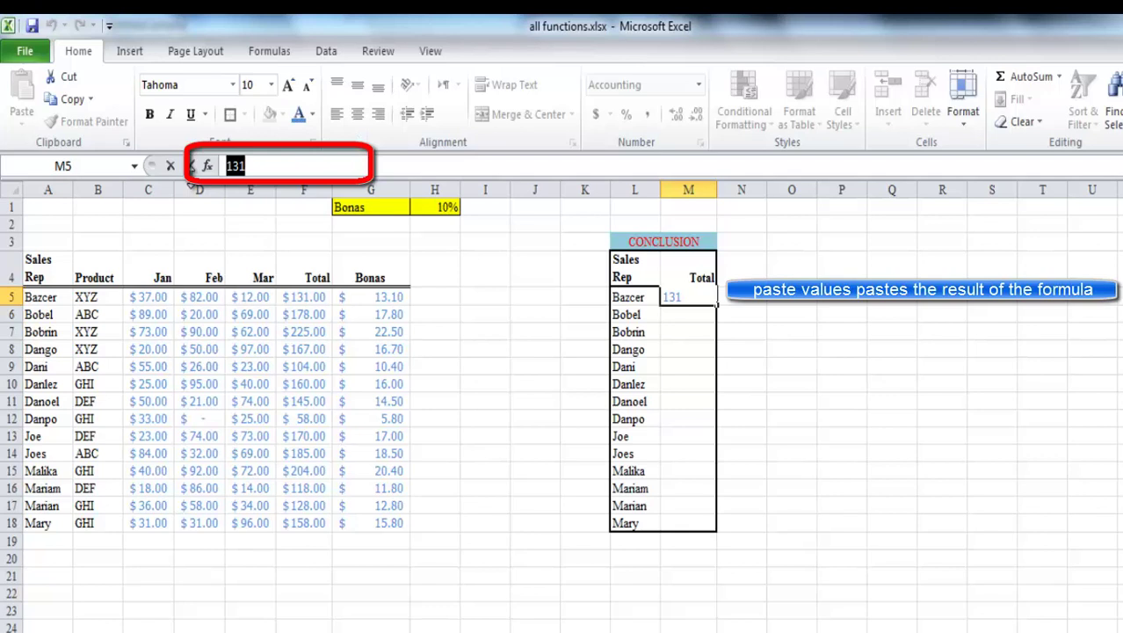
key("Escape")
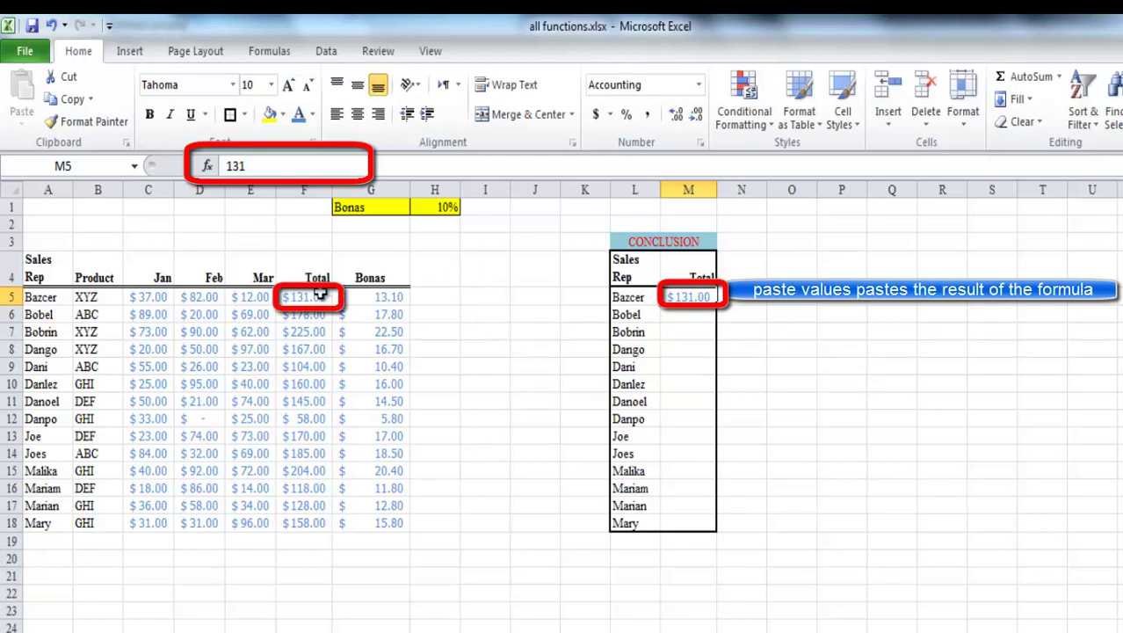
Paste Bobel's total 178 from F6 into M6 as Values & Number Formatting
left_click(302, 318)
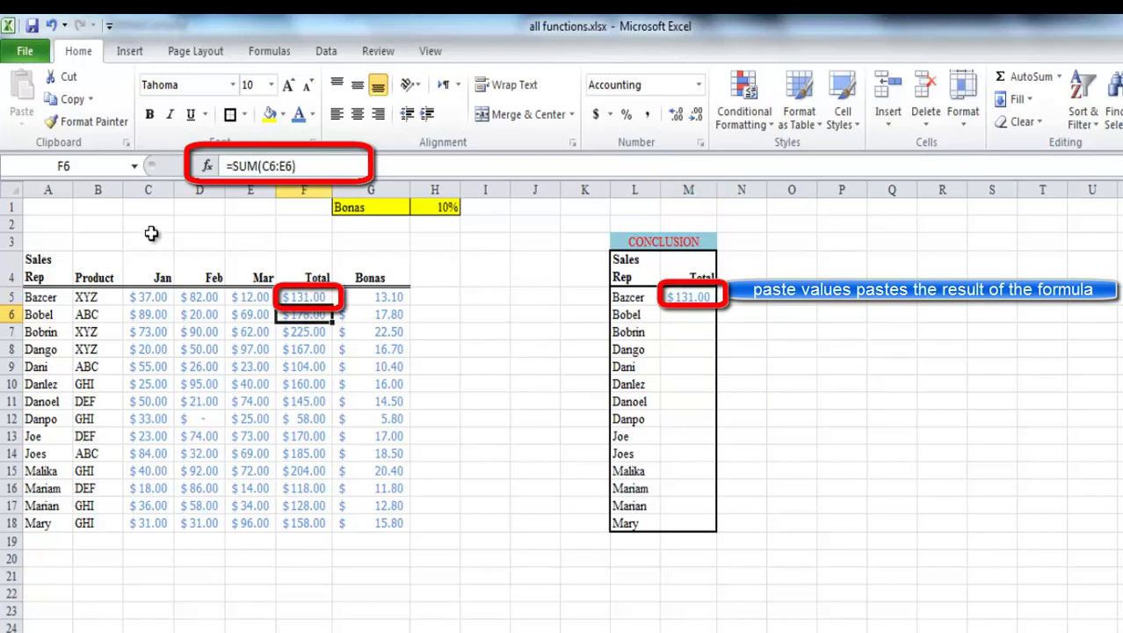
left_click(70, 101)
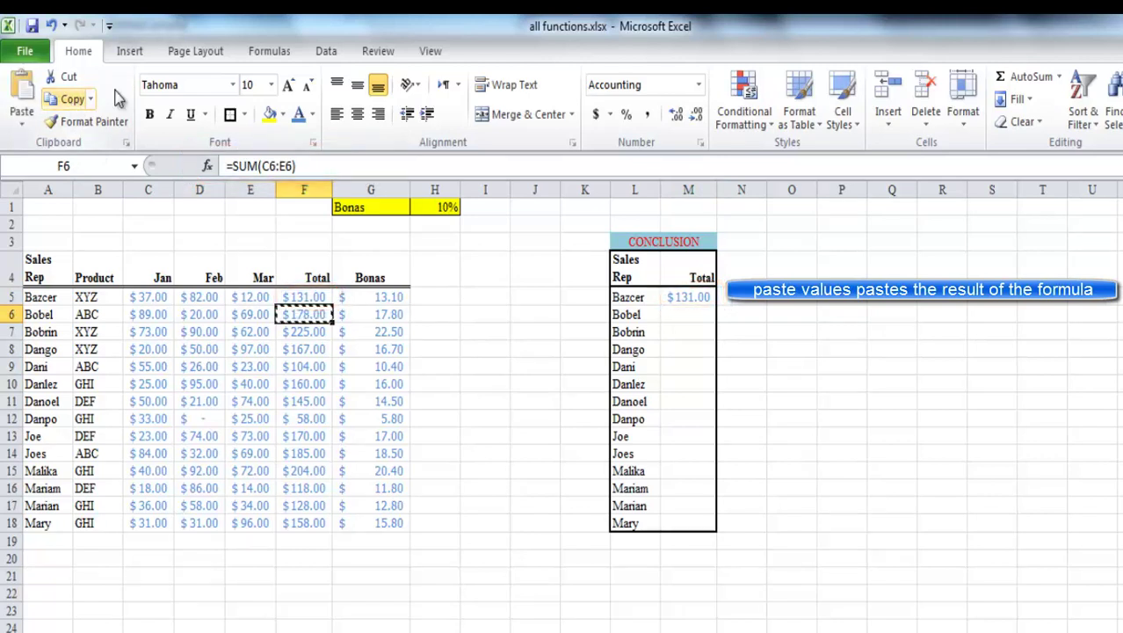
left_click(693, 314)
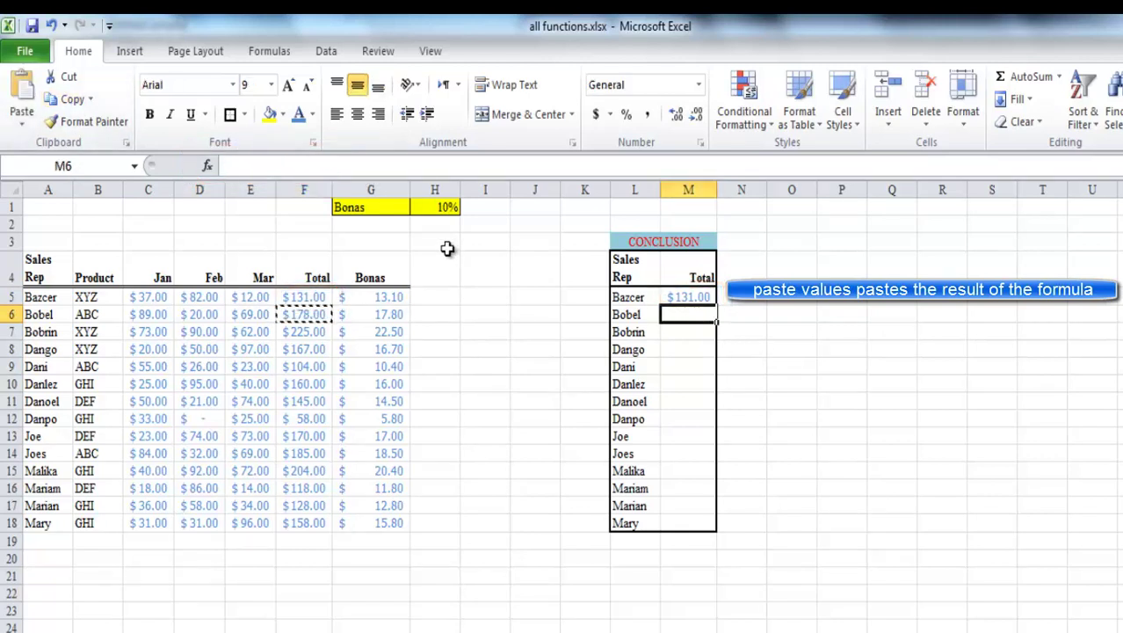
left_click(28, 120)
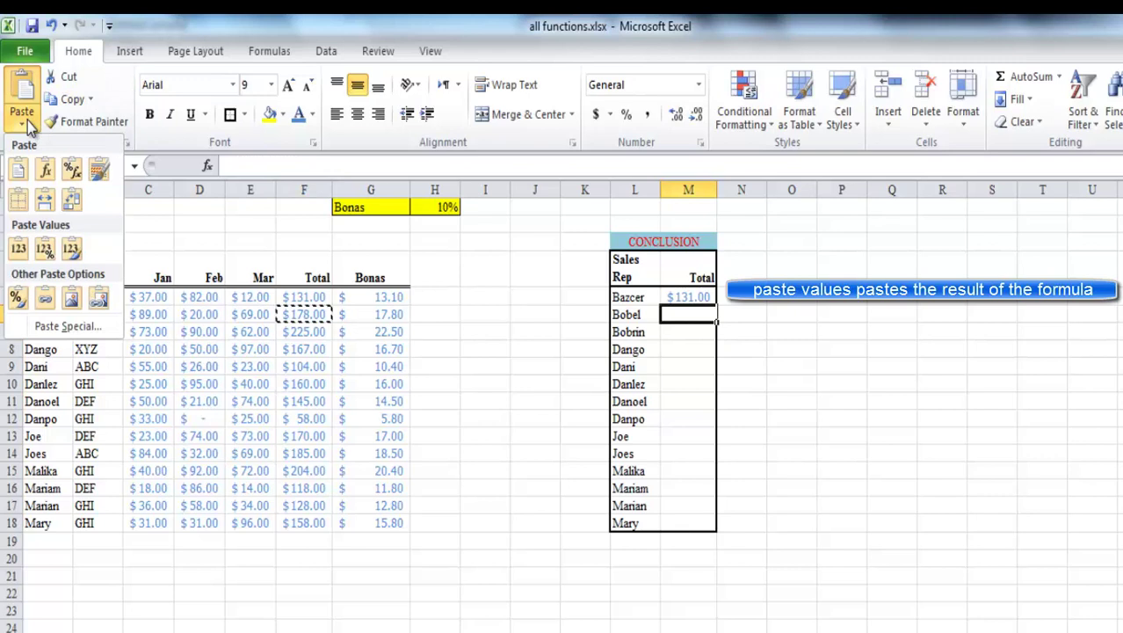
left_click(45, 251)
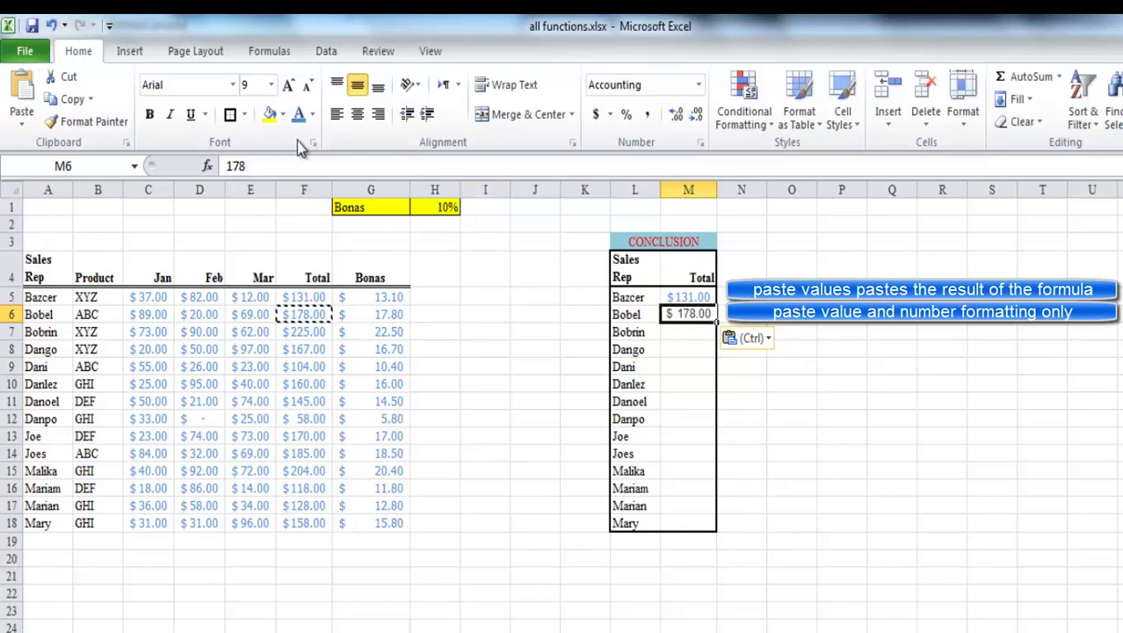
double_click(259, 166)
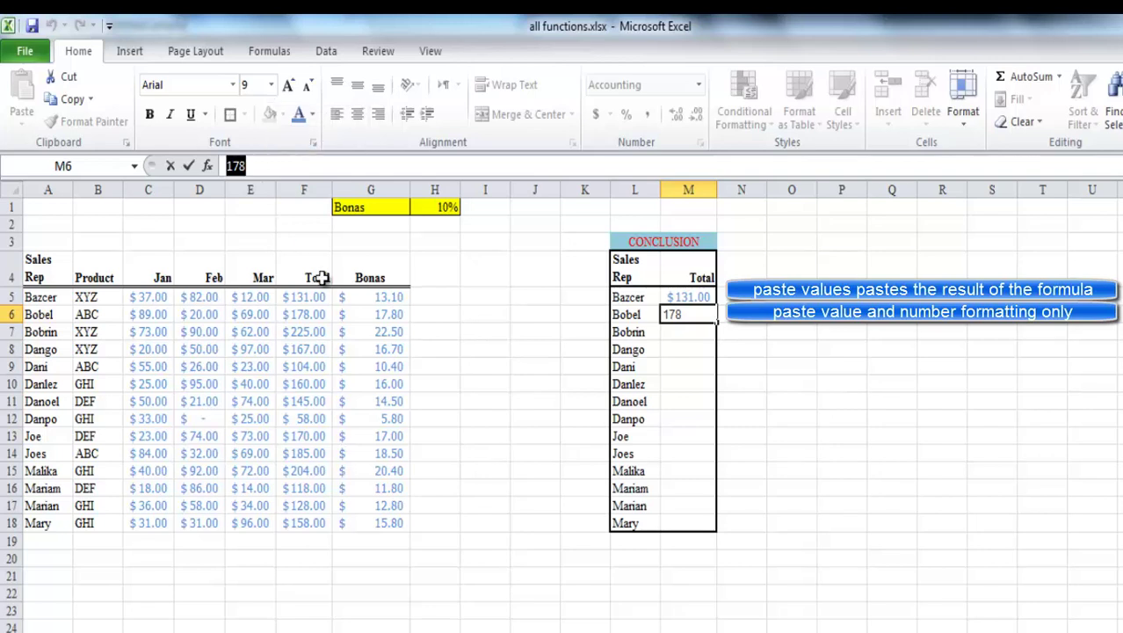
Paste Bobrin's total 225 from F7 into M7 as Values & Source Formatting
left_click(322, 330)
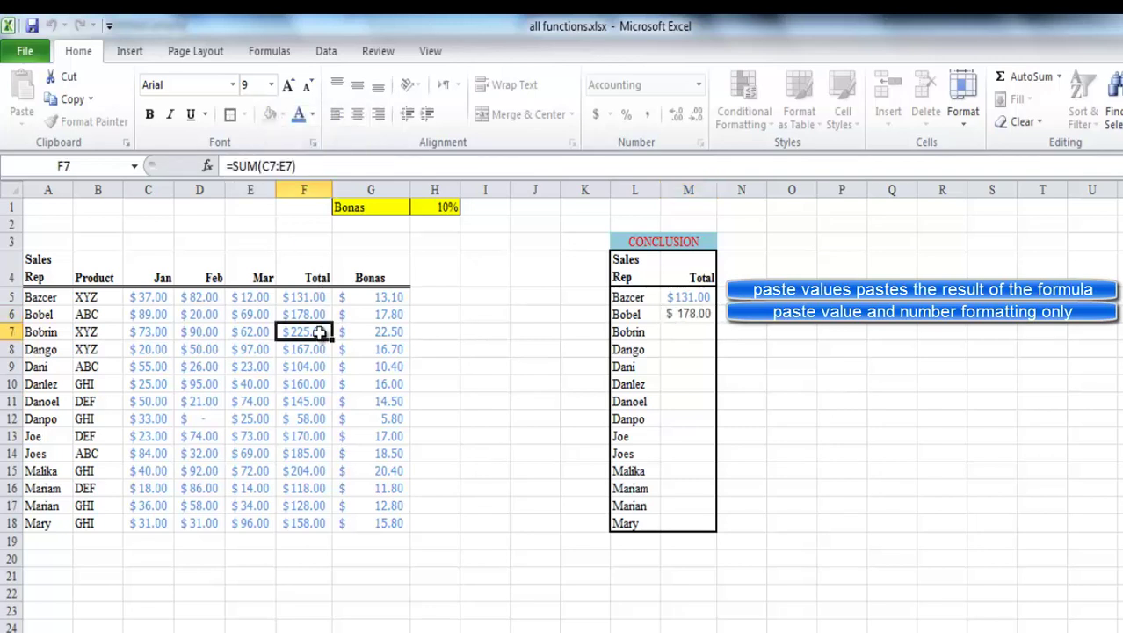
left_click(74, 101)
left_click(694, 326)
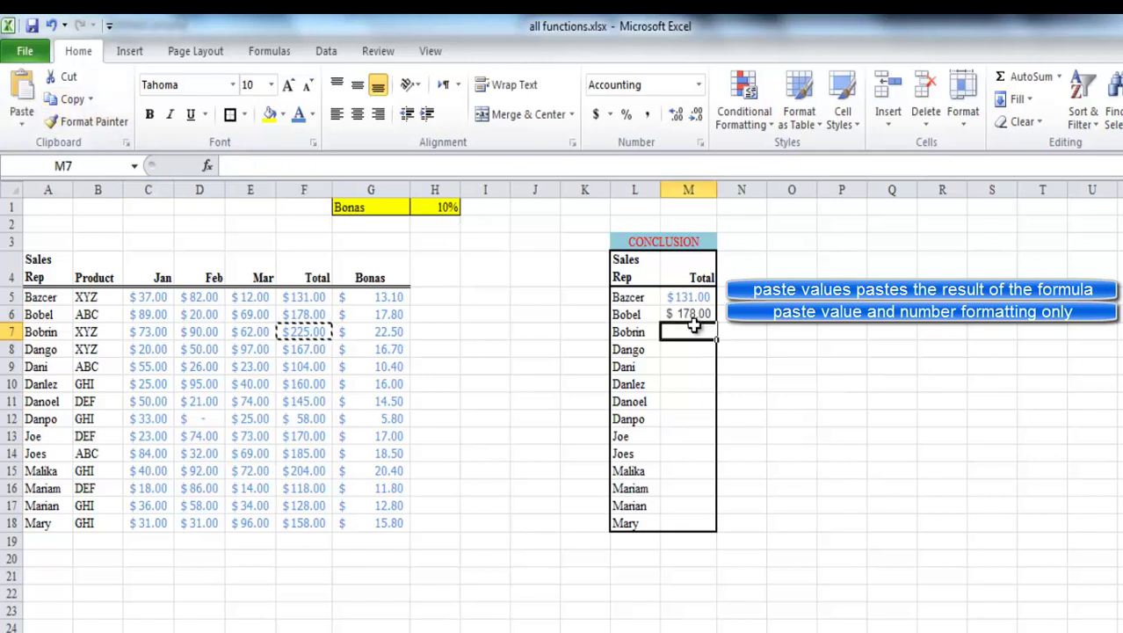
left_click(23, 127)
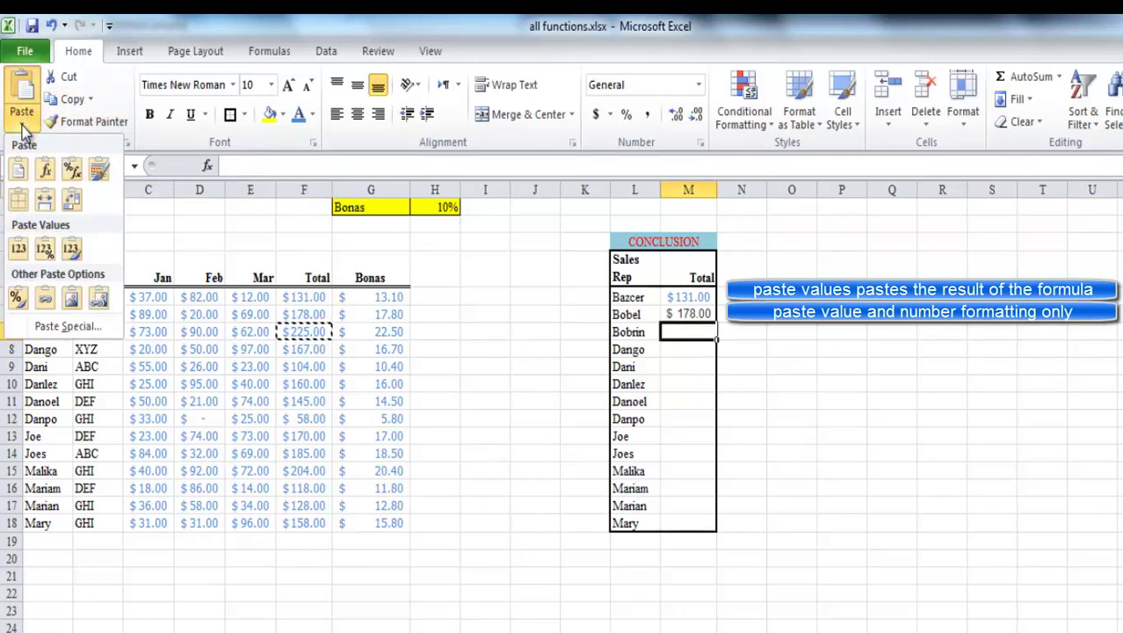
left_click(71, 250)
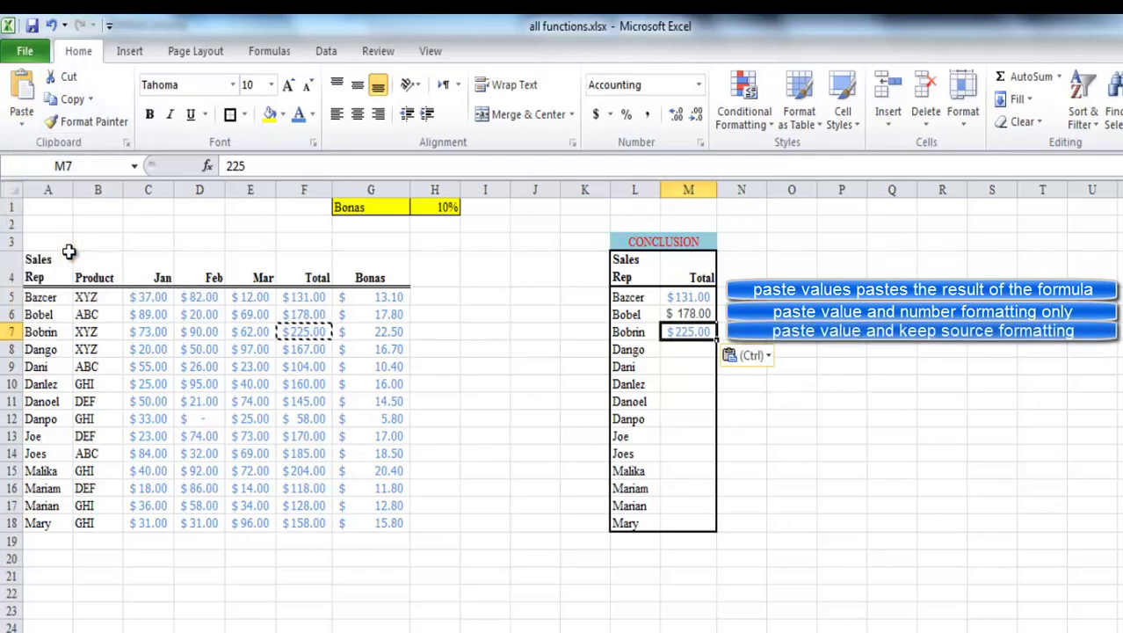
left_click(316, 348)
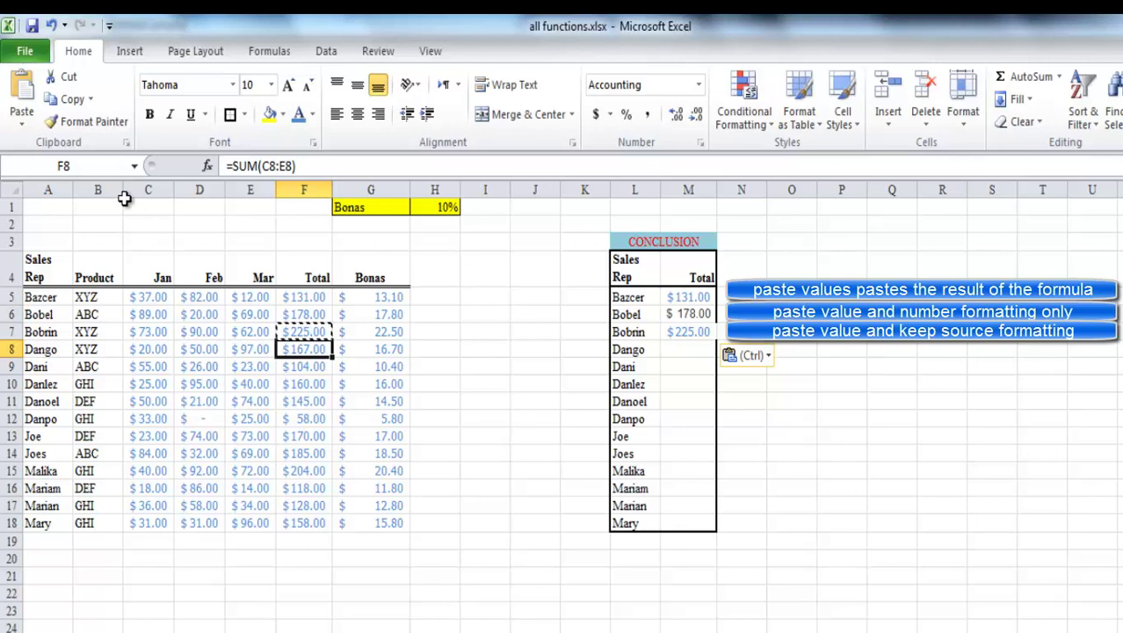
Paste only F8's formatting into M8, then enter 111111 so it shows $111,111.00
left_click(94, 104)
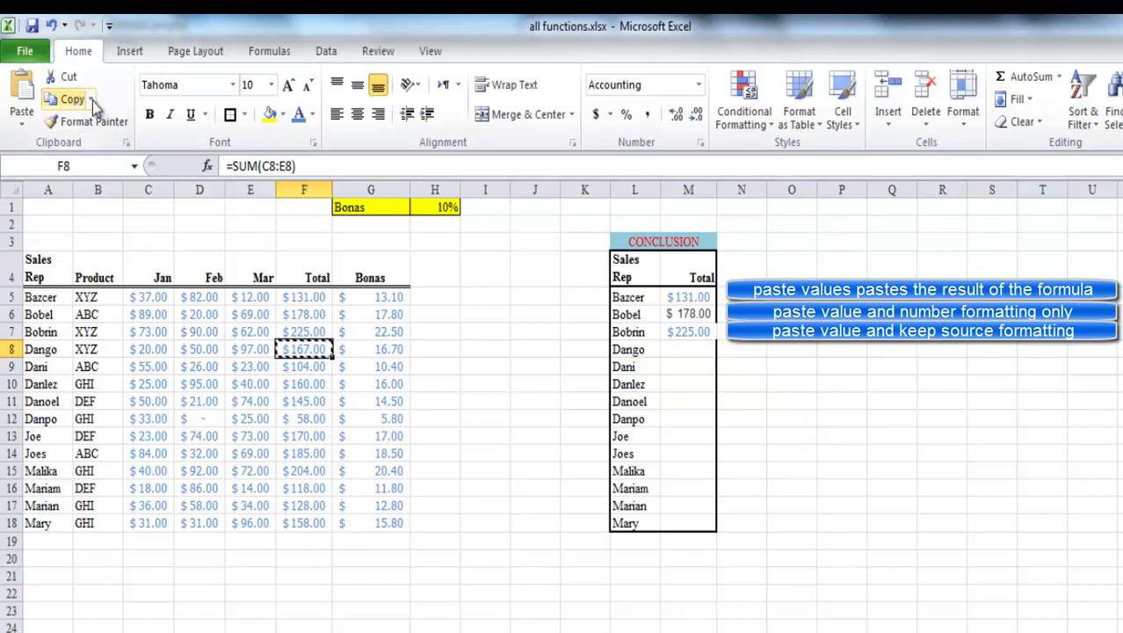
left_click(688, 353)
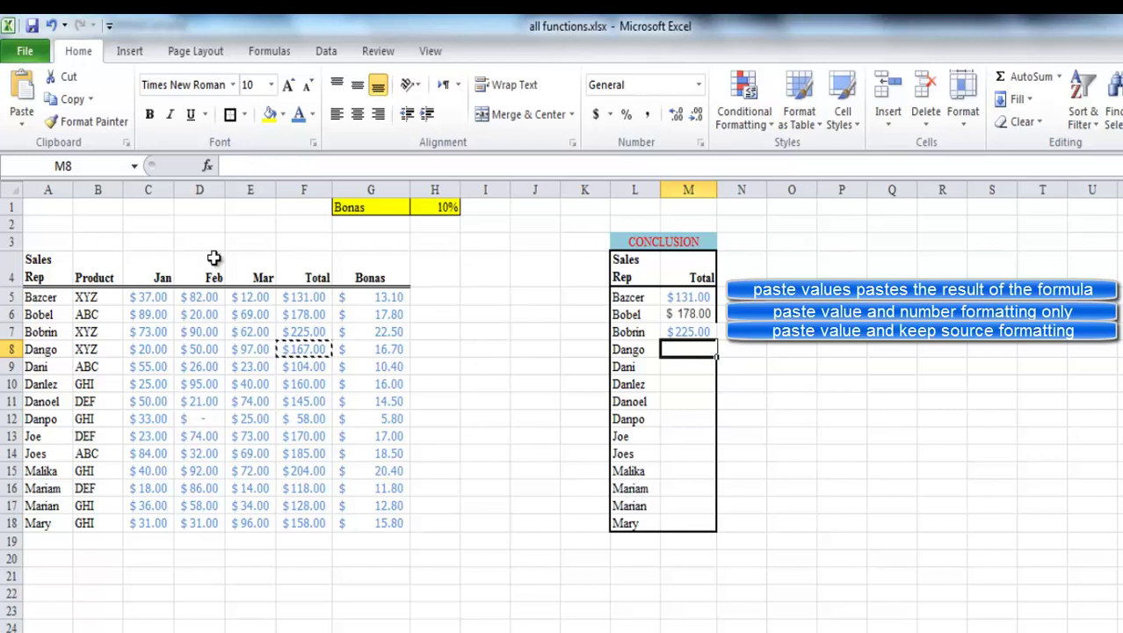
left_click(22, 114)
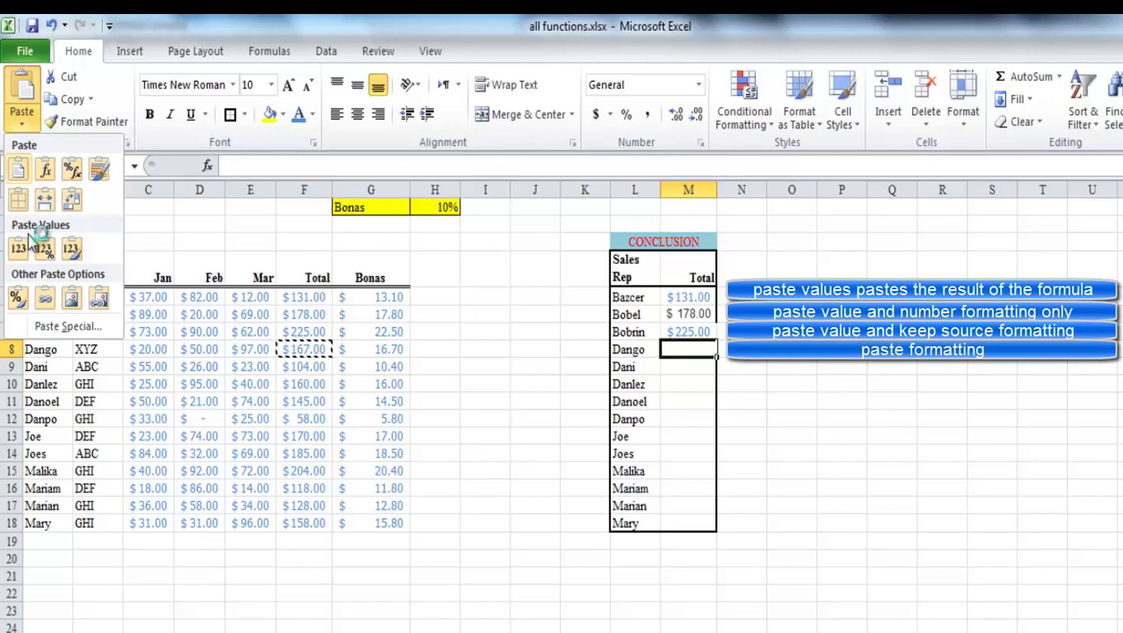
left_click(17, 301)
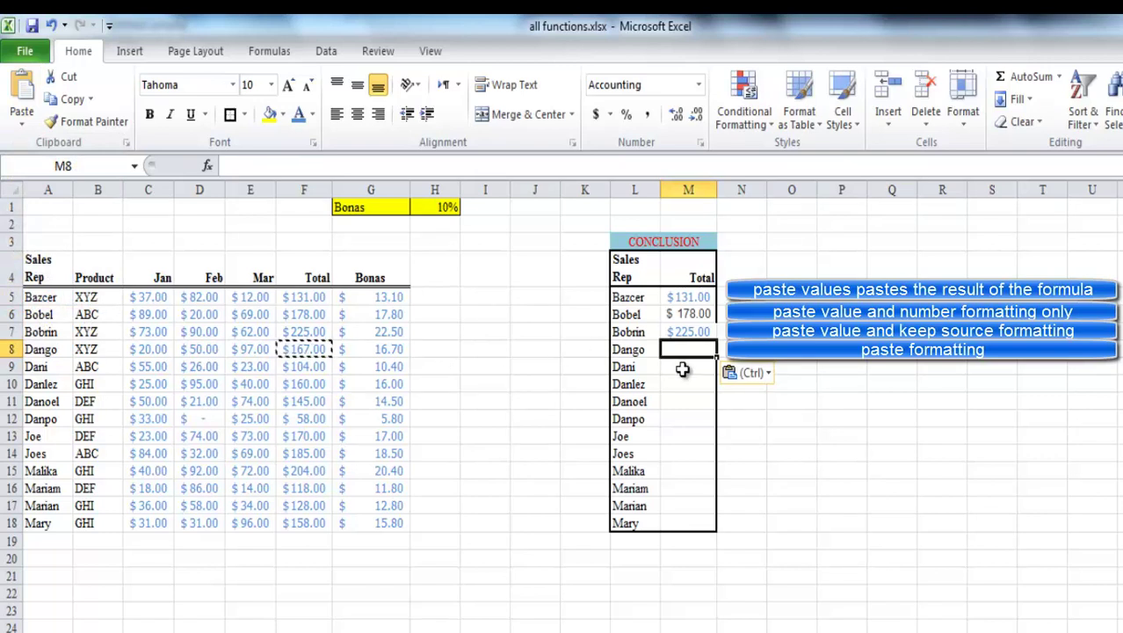
type("111111")
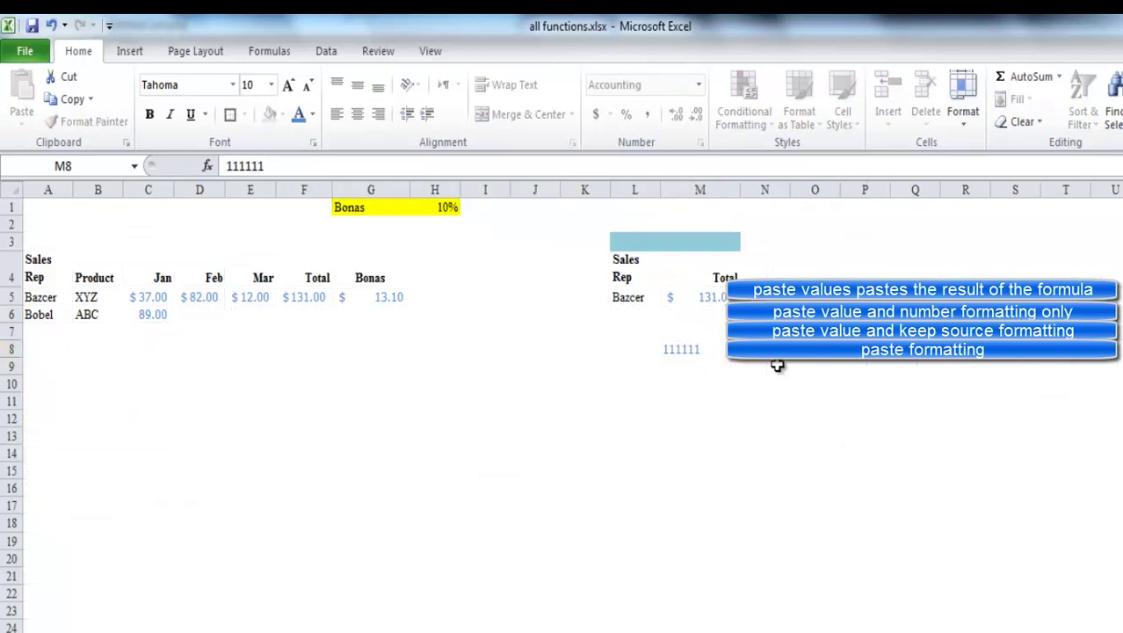
left_click(779, 367)
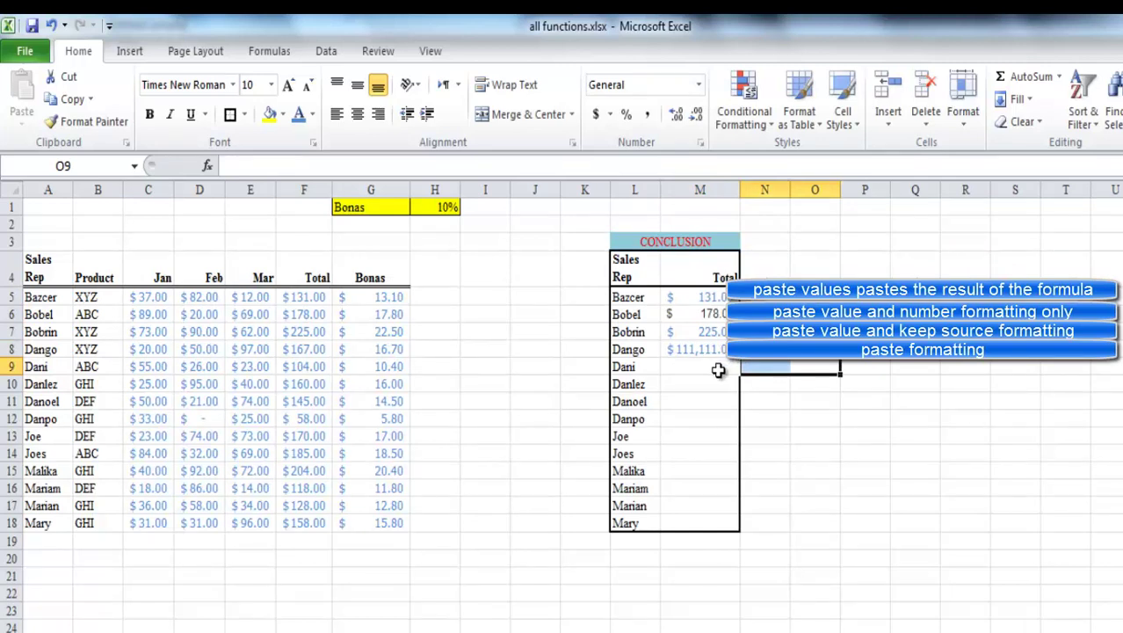
left_click(718, 370)
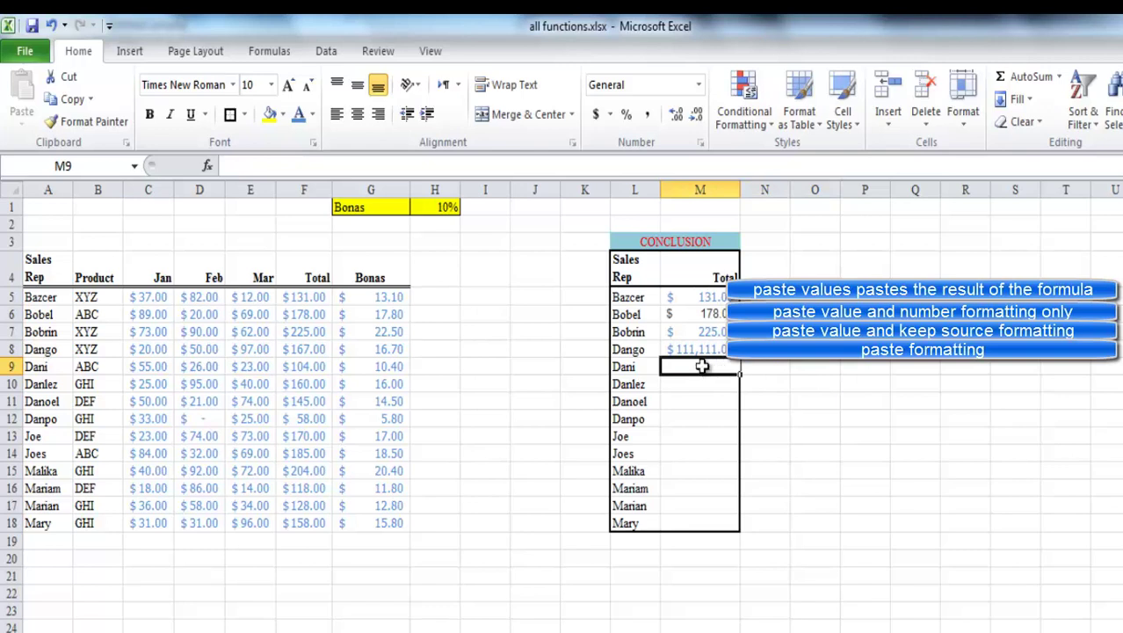
left_click(314, 371)
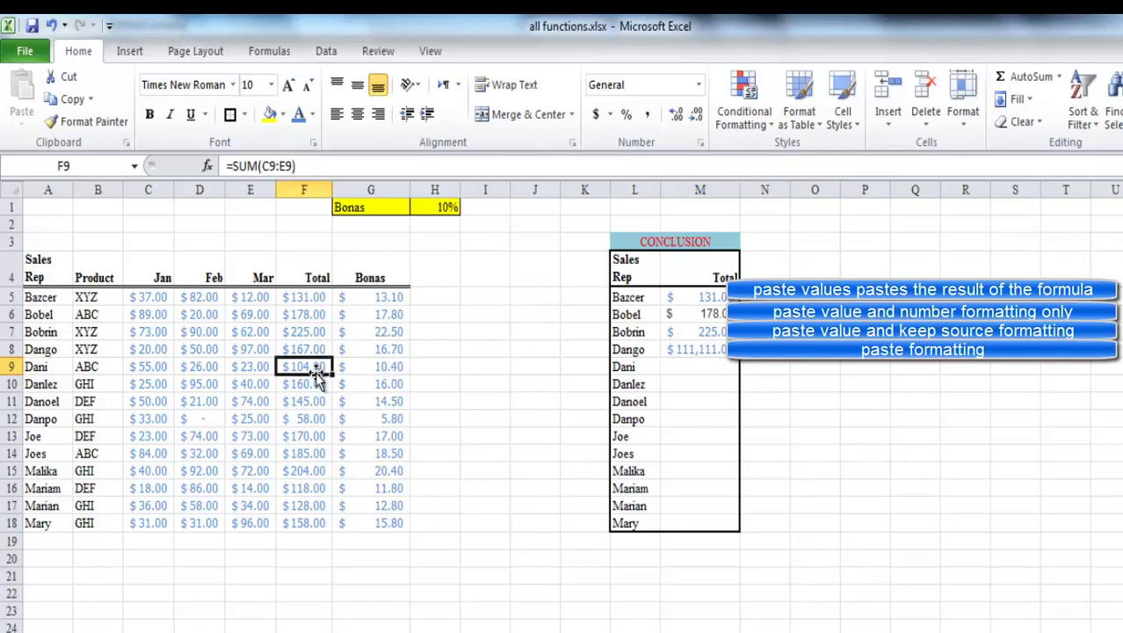
Paste a link to F9 into M9 and confirm its =$F$9 formula, now showing $125.00
left_click(74, 100)
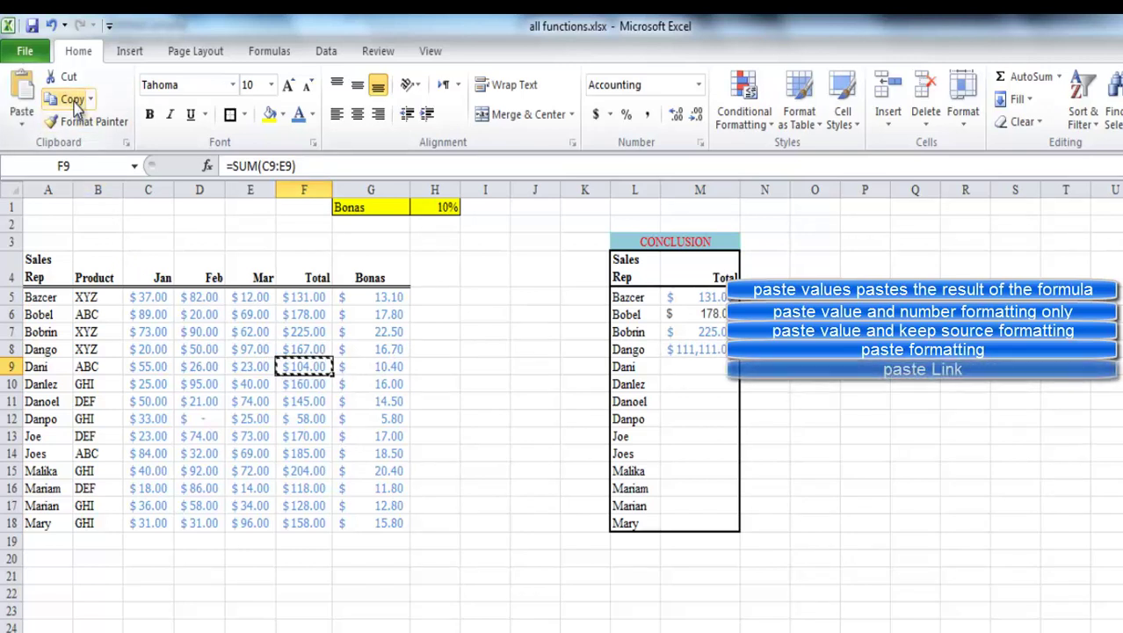
left_click(702, 367)
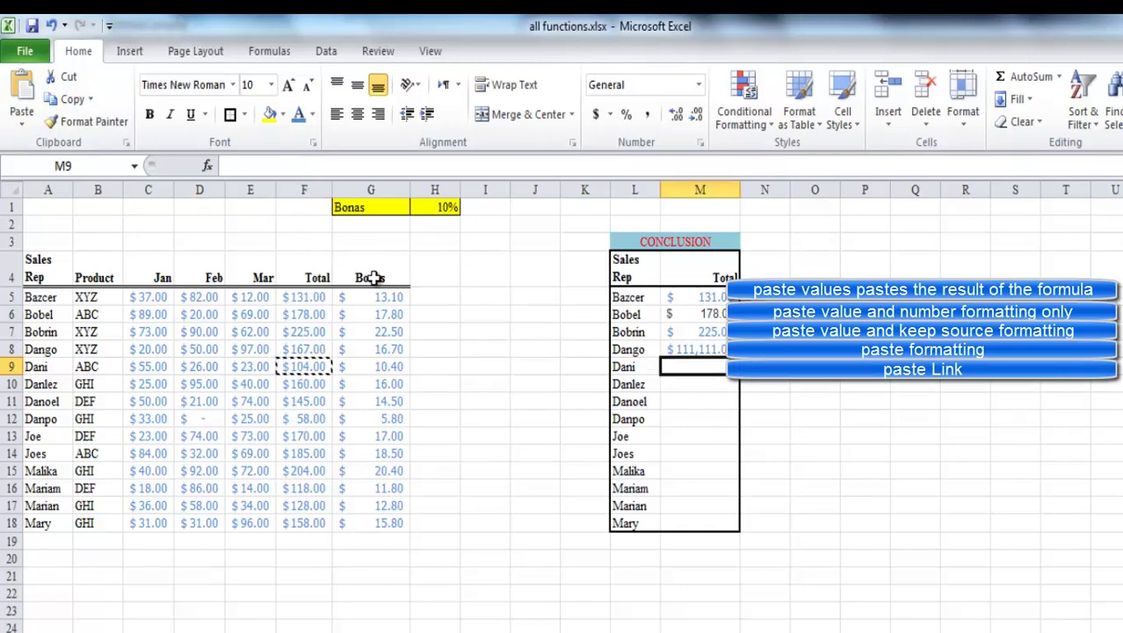
left_click(22, 116)
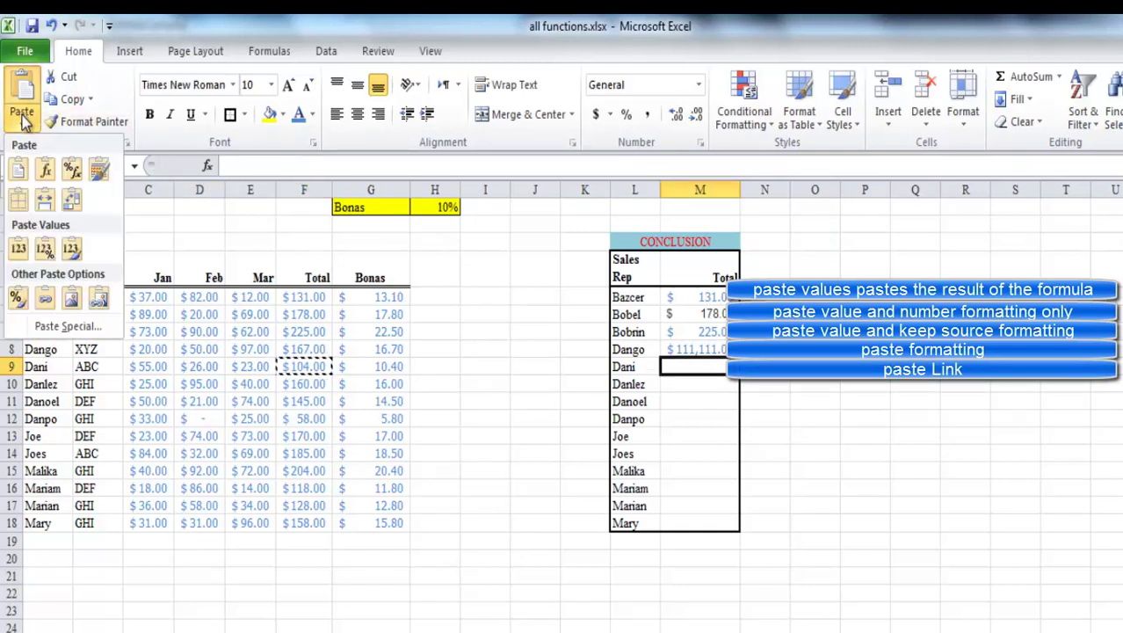
left_click(48, 298)
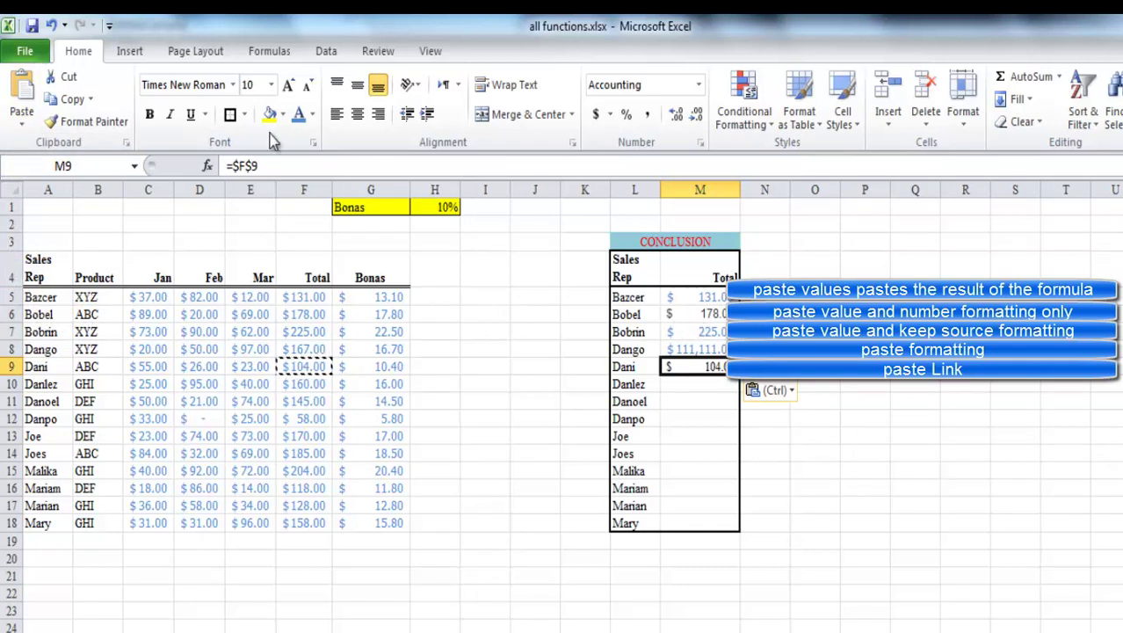
left_click(269, 165)
double_click(269, 165)
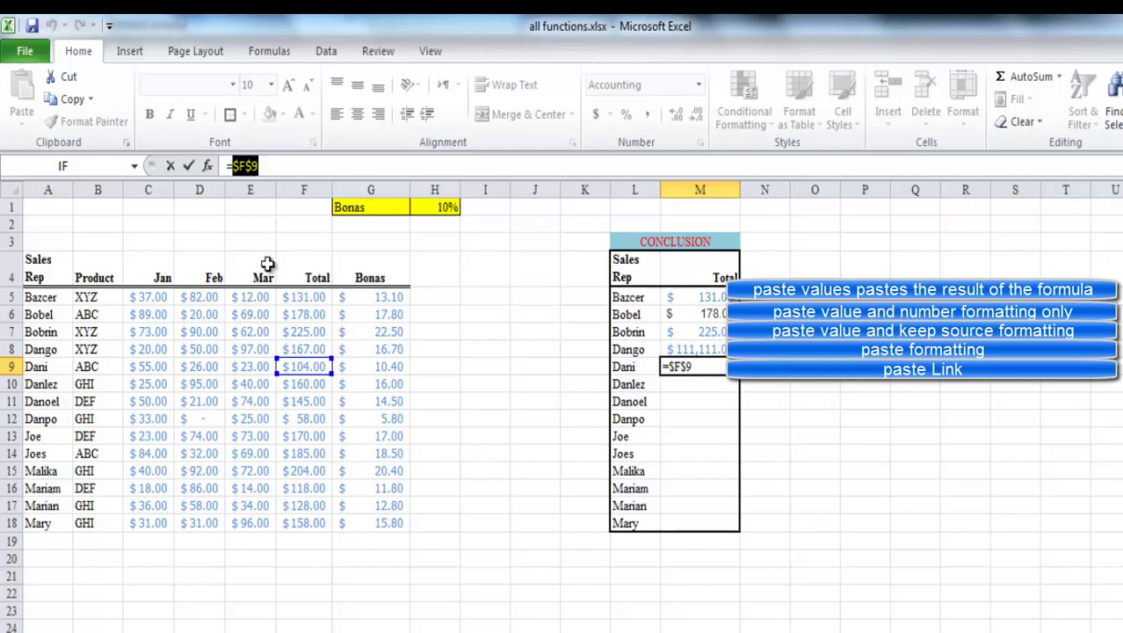
left_click(188, 165)
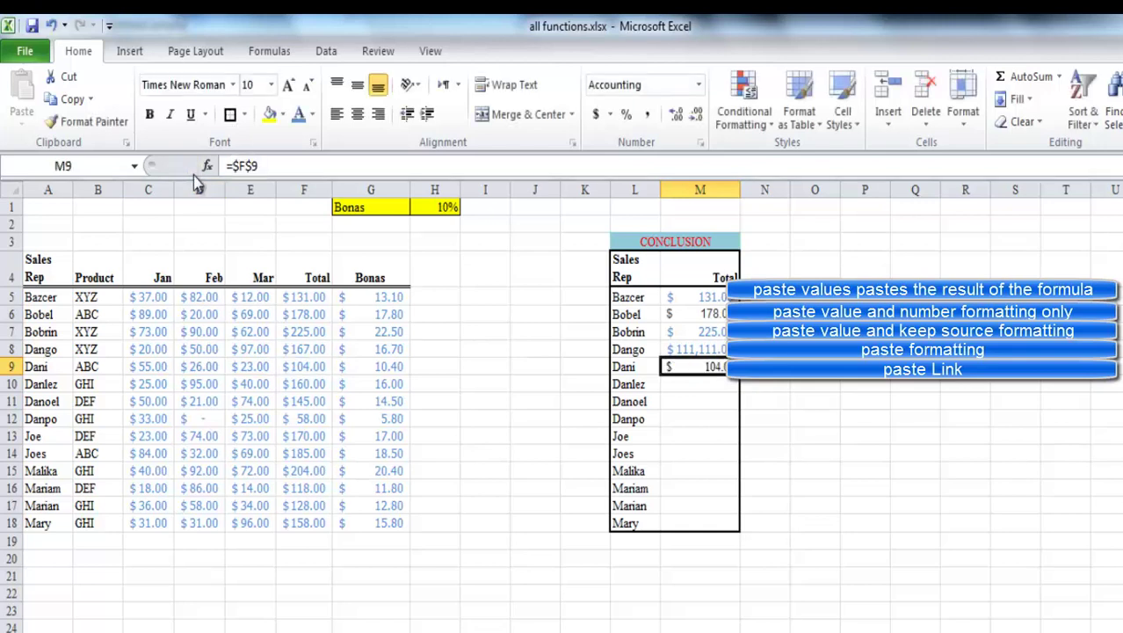
left_click(720, 397)
left_click(719, 380)
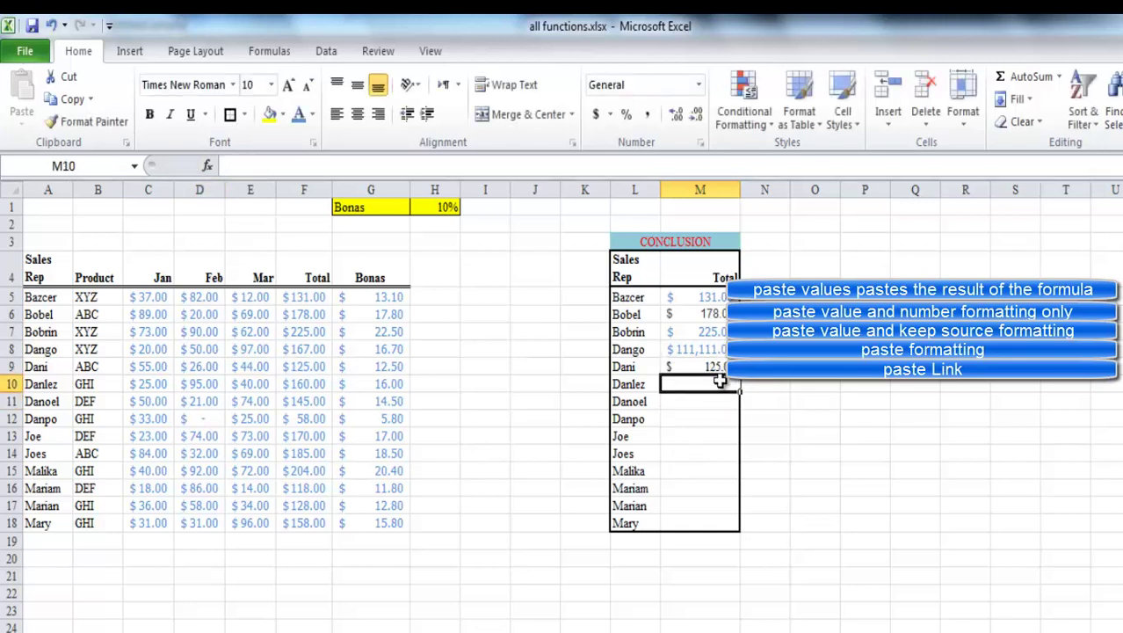
left_click(301, 383)
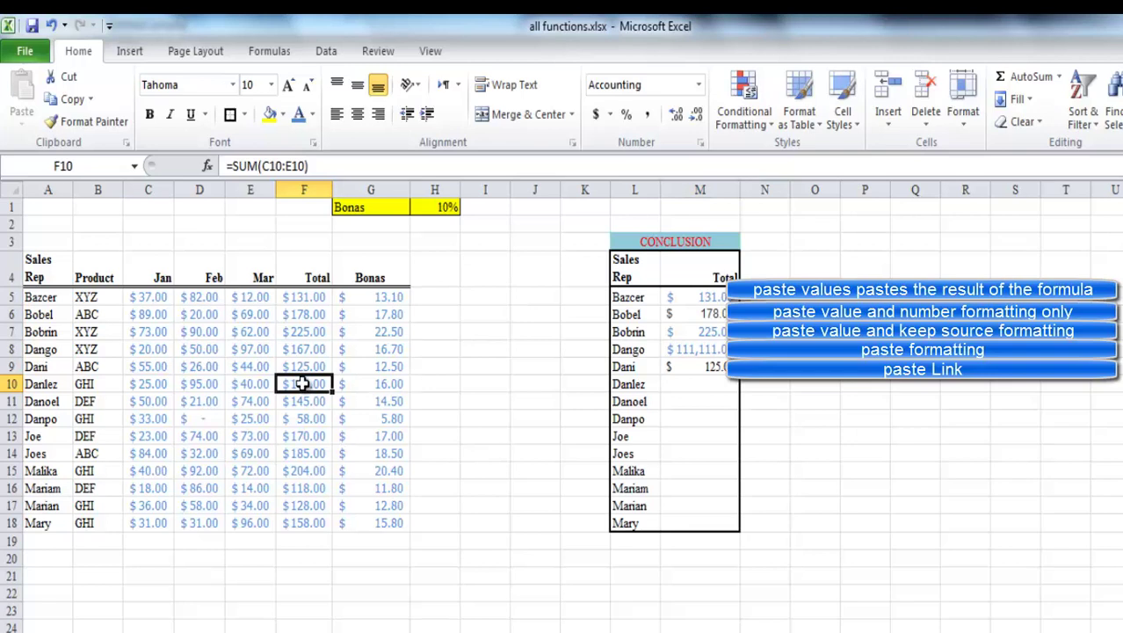
Paste F10's =SUM total into M10 with Keep Source Column Widths, narrowing column M
left_click(69, 100)
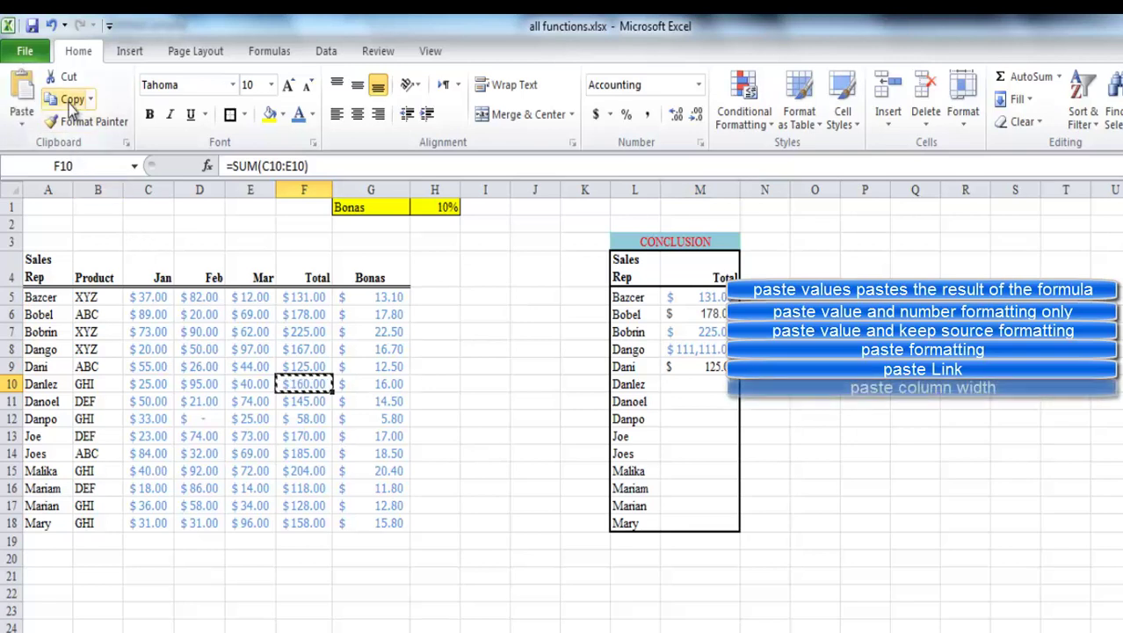
left_click(703, 387)
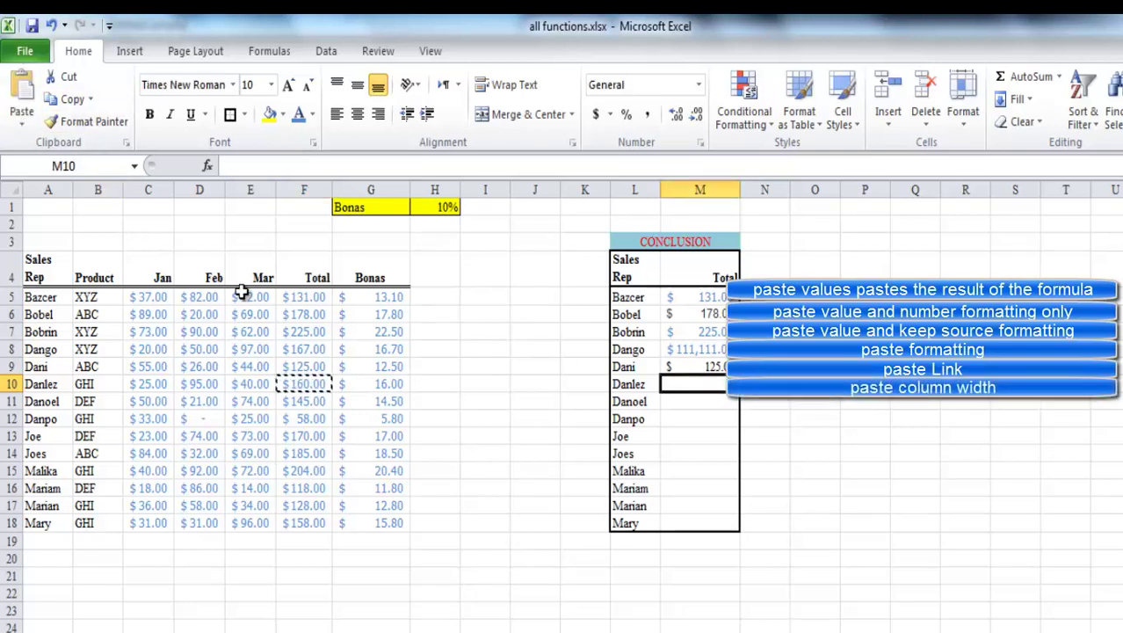
left_click(16, 123)
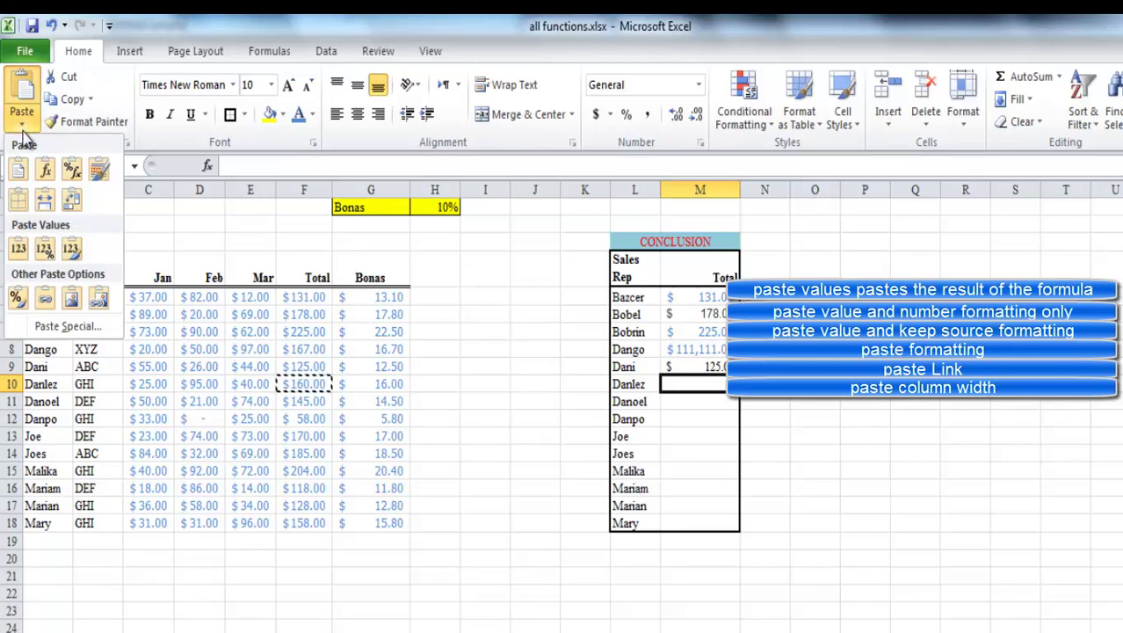
left_click(44, 202)
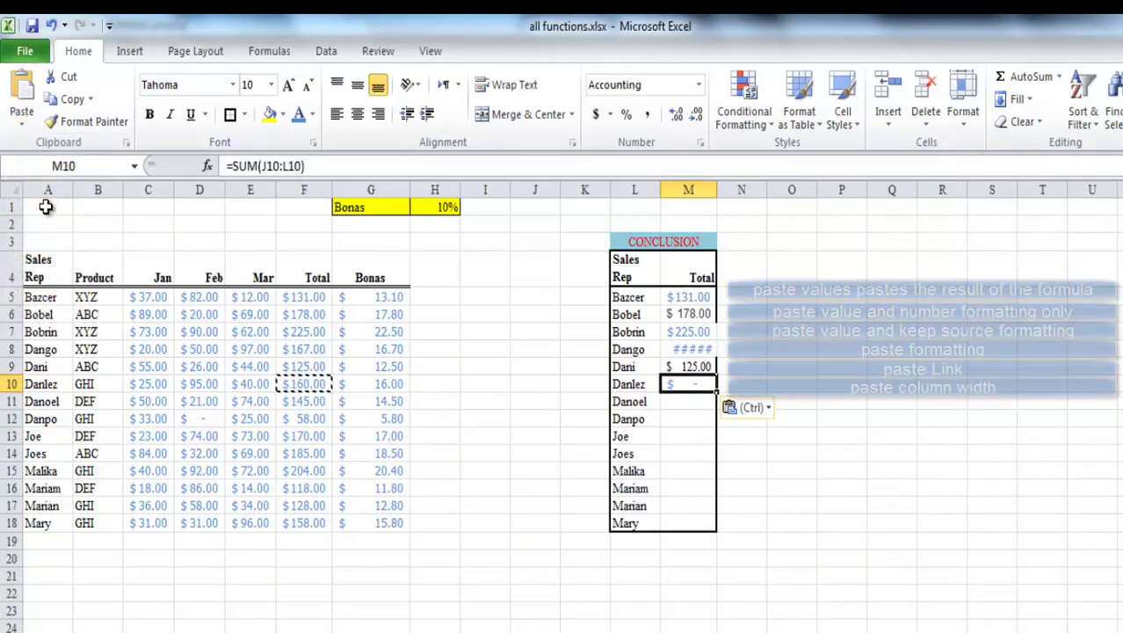